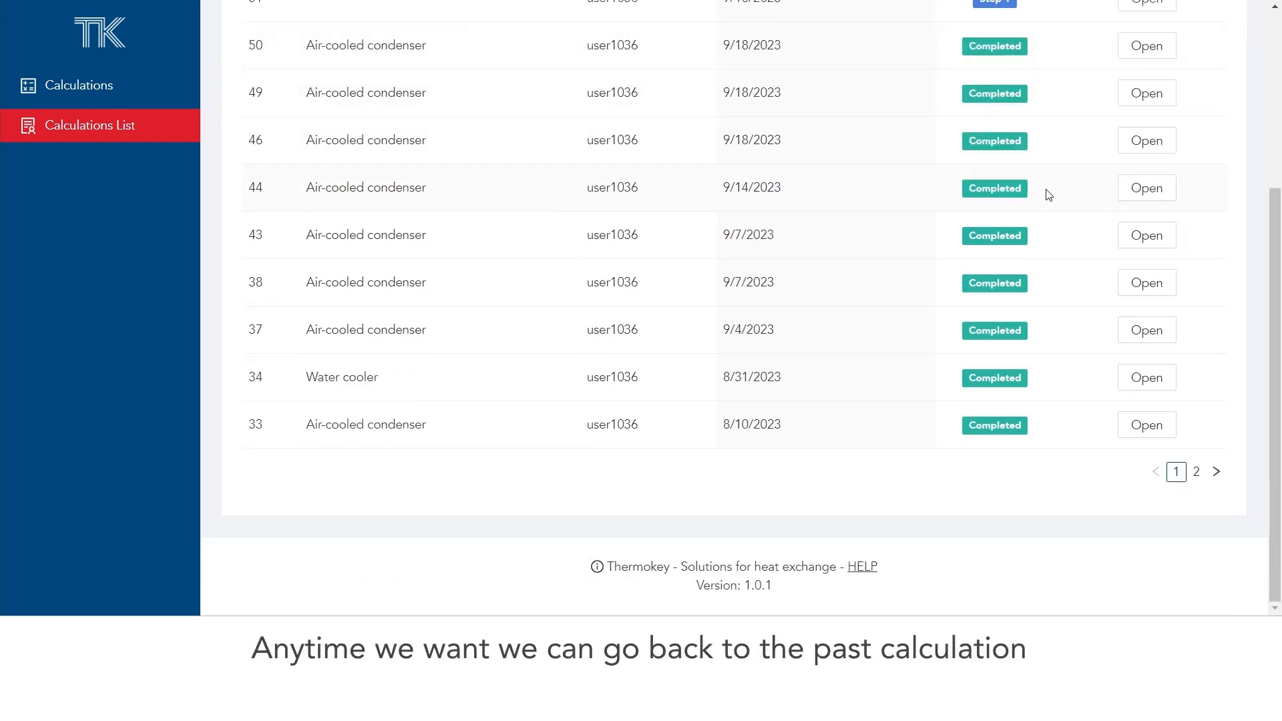
Open completed air-cooled condenser calculation 43 from the list and review its details and technical drawings
{"action": "left_click", "coordinate": [1145, 241]}
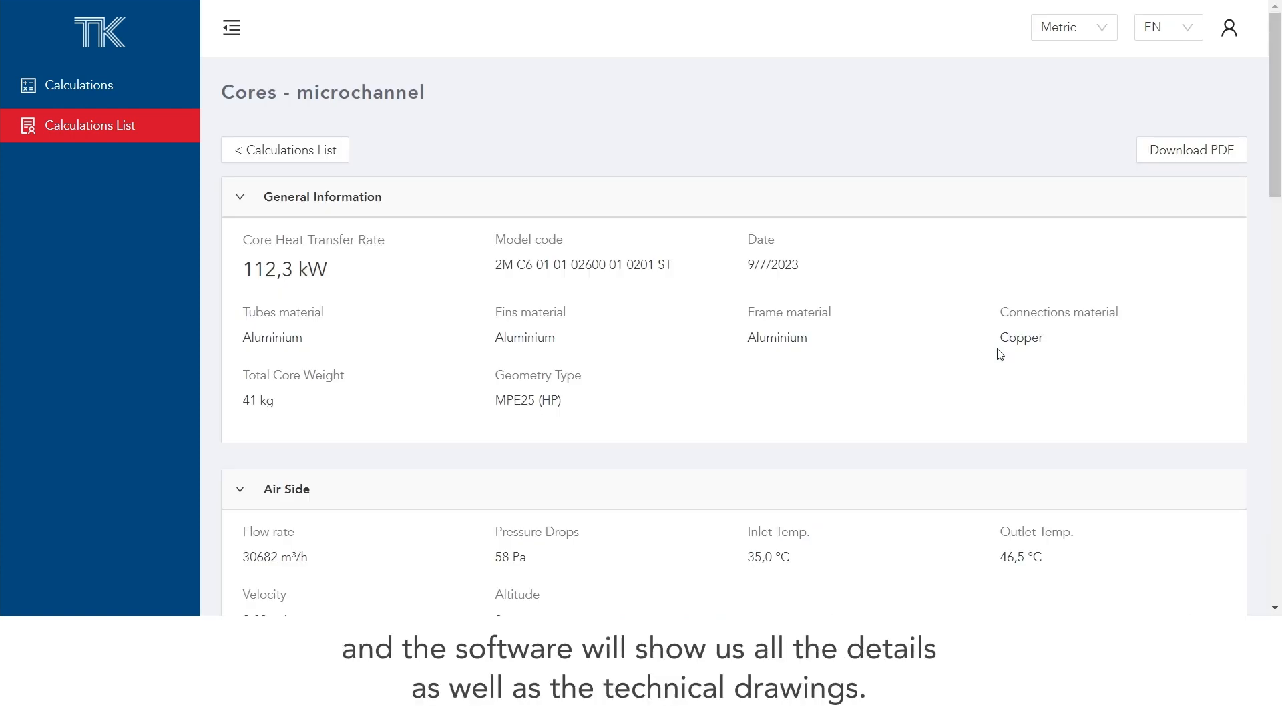
{"action": "scroll", "coordinate": [1027, 371], "scroll_direction": "down", "scroll_amount": 5}
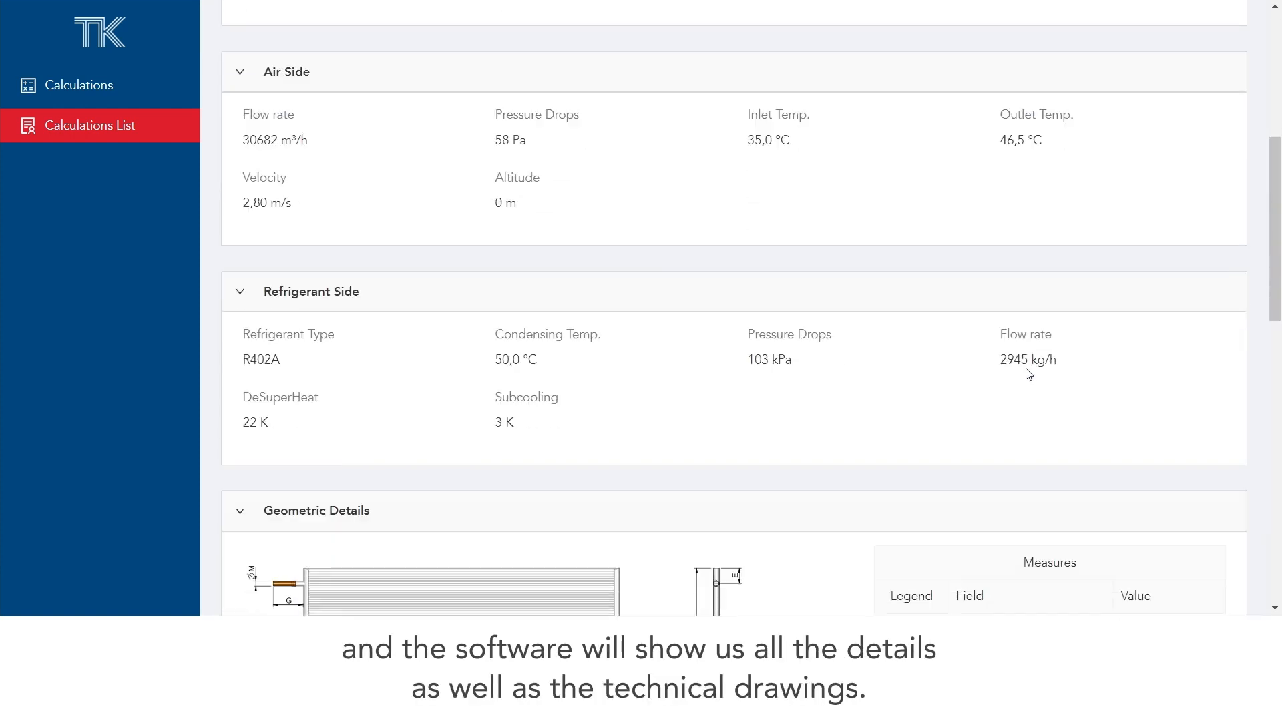
{"action": "scroll", "coordinate": [1028, 373], "scroll_direction": "down", "scroll_amount": 12}
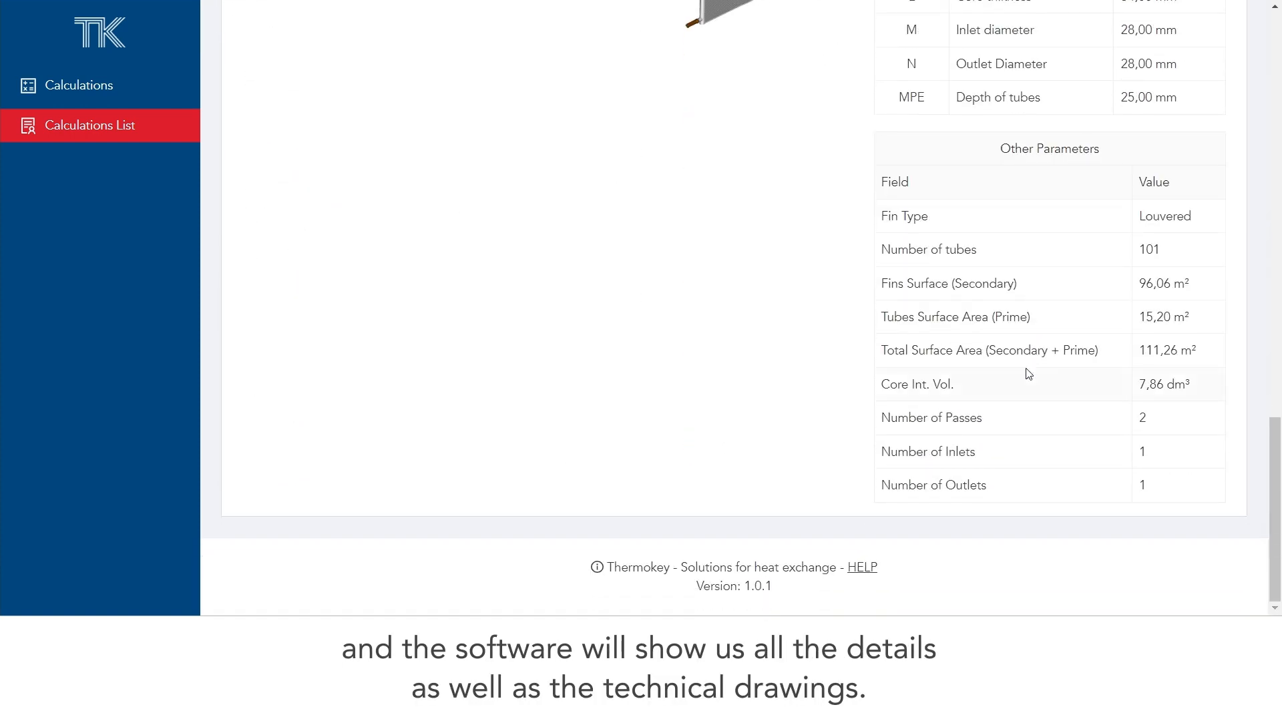
{"action": "scroll", "coordinate": [1029, 374], "scroll_direction": "up", "scroll_amount": 14}
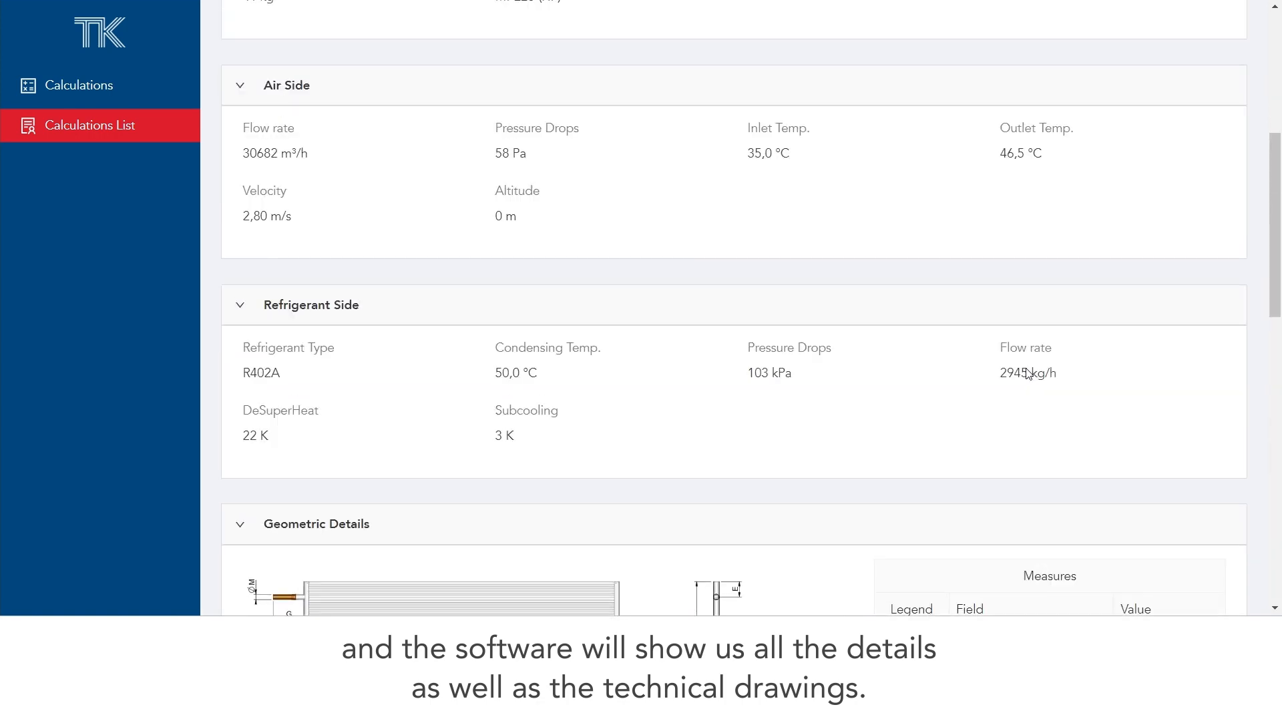
{"action": "scroll", "coordinate": [1028, 374], "scroll_direction": "up", "scroll_amount": 6}
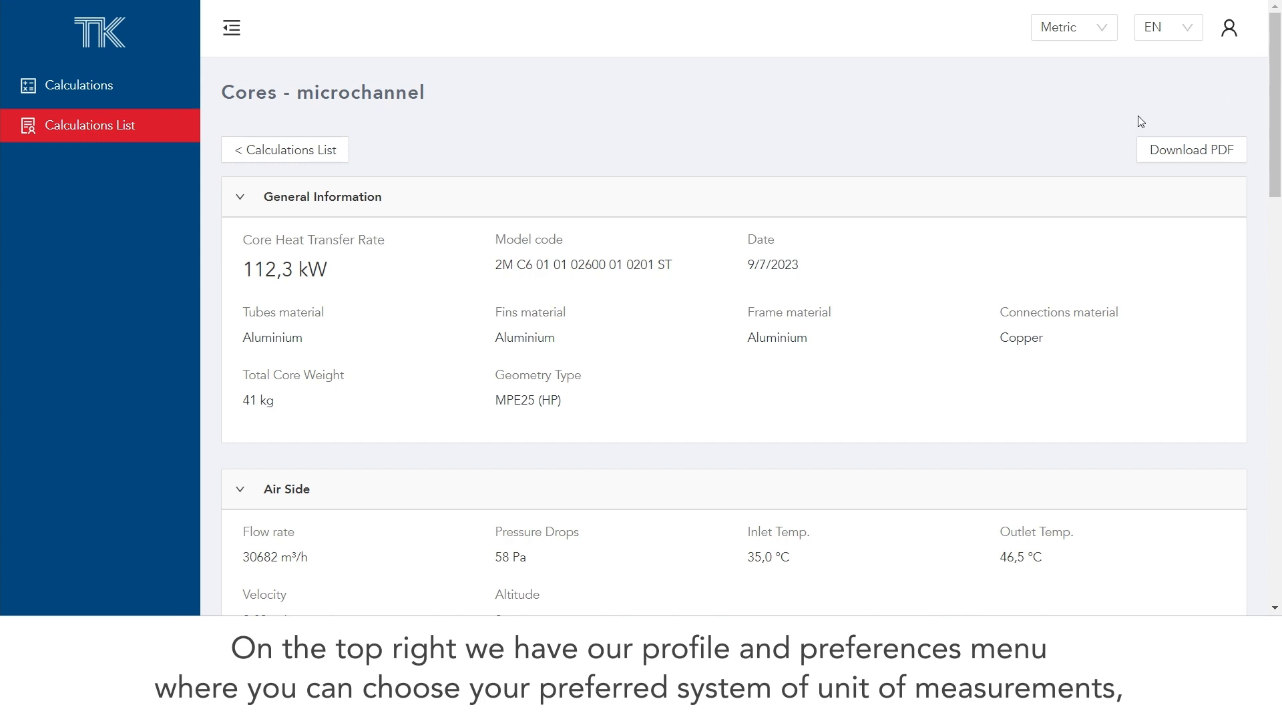
View the available measurement systems and interface languages without changing either setting
{"action": "left_click", "coordinate": [1103, 32]}
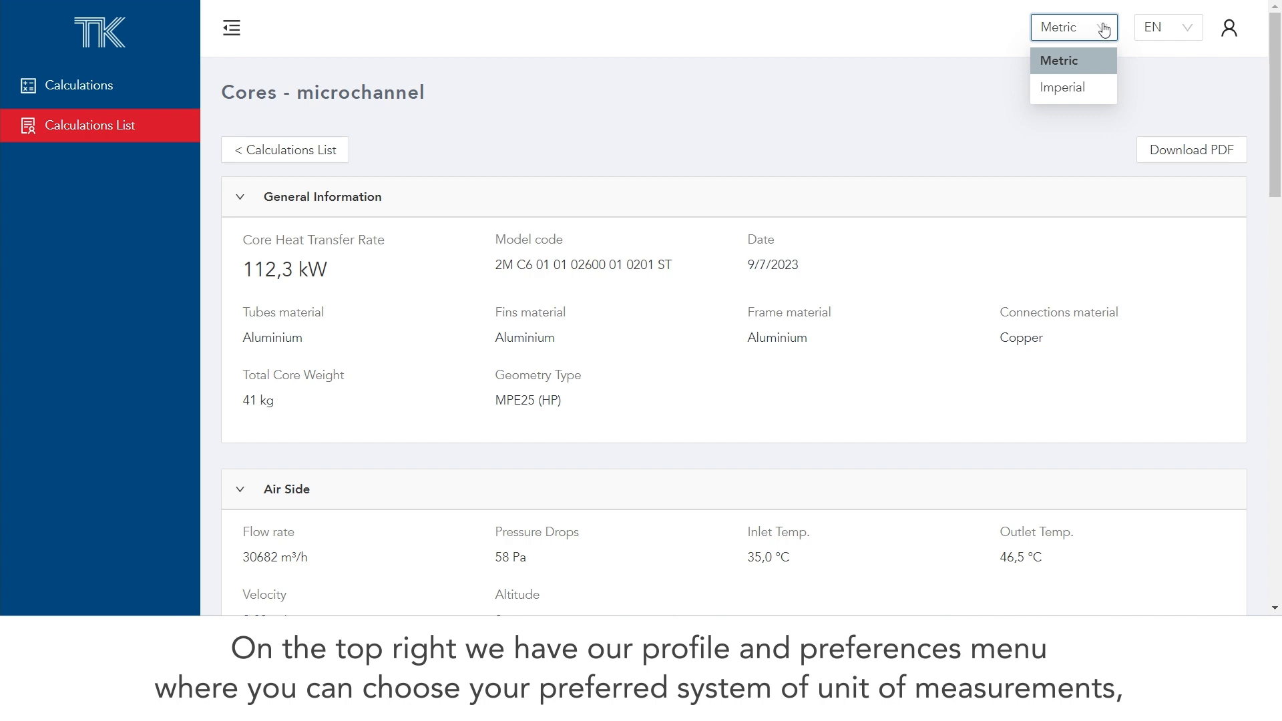
{"action": "left_click", "coordinate": [1105, 33]}
{"action": "left_click", "coordinate": [1187, 32]}
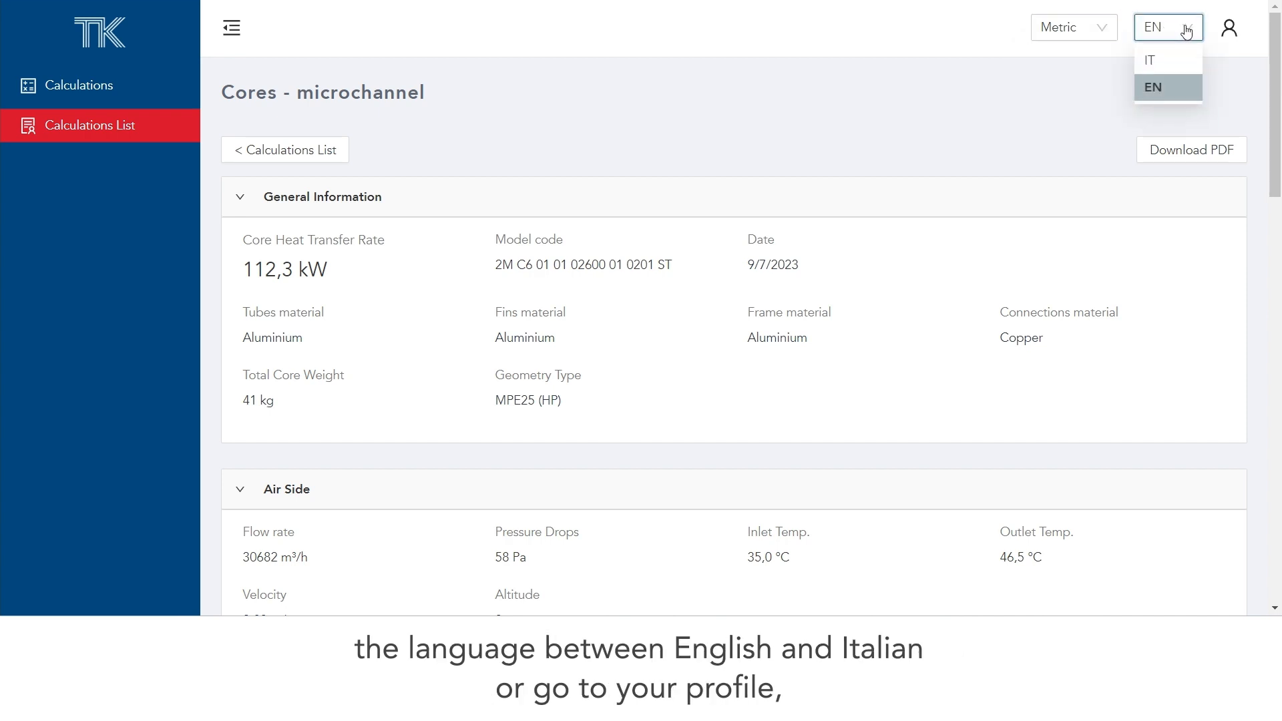
{"action": "left_click", "coordinate": [1187, 32]}
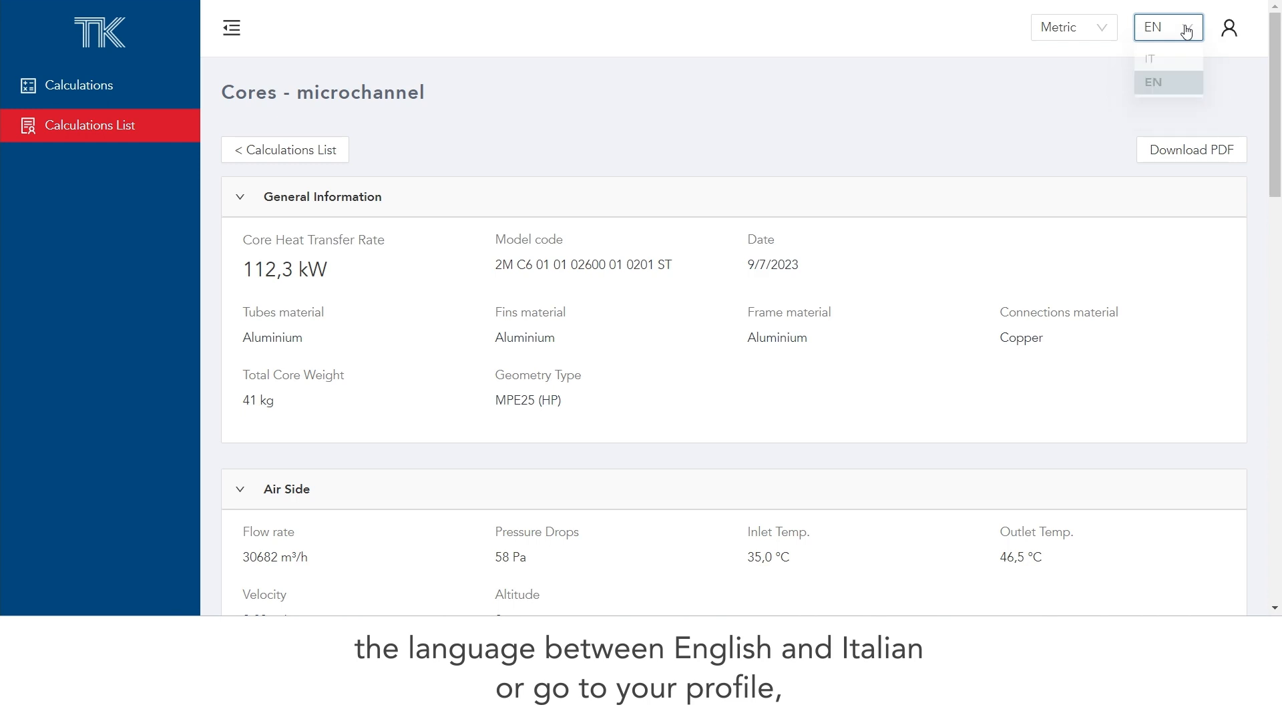
Open the user profile page, highlight the software version in the footer, and go to the help page
{"action": "left_click", "coordinate": [1230, 28]}
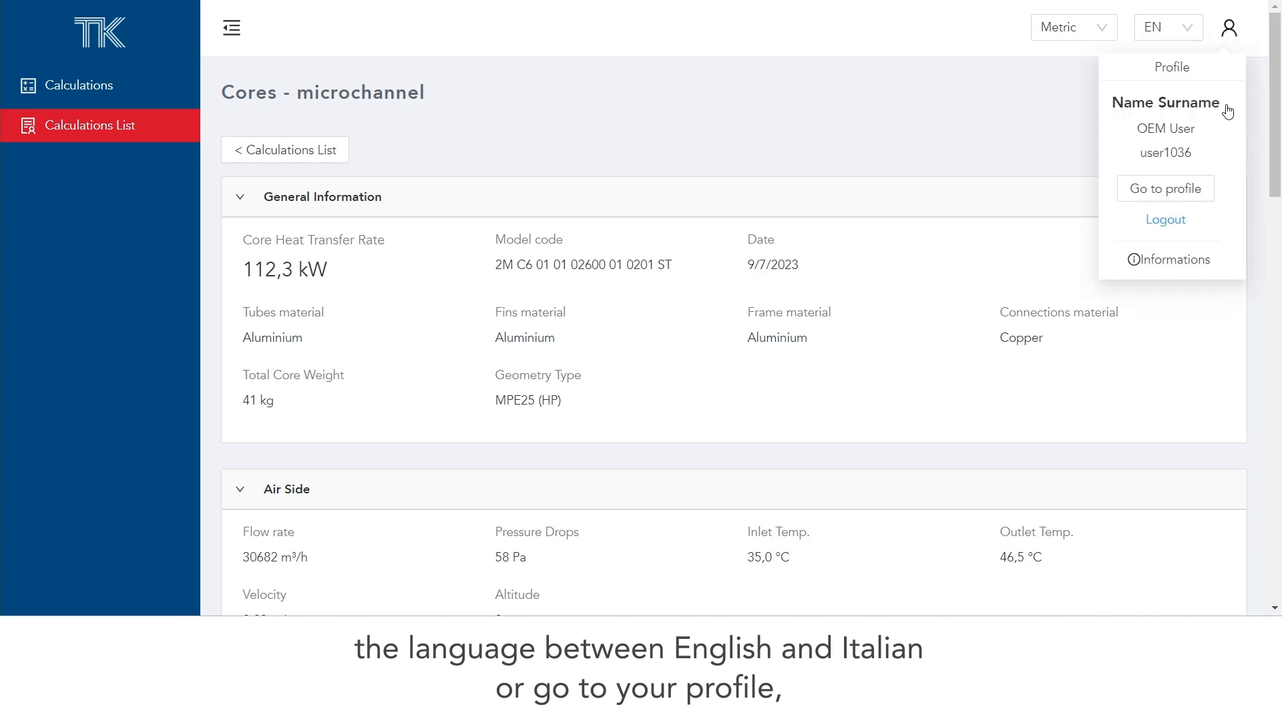
{"action": "left_click", "coordinate": [1178, 191]}
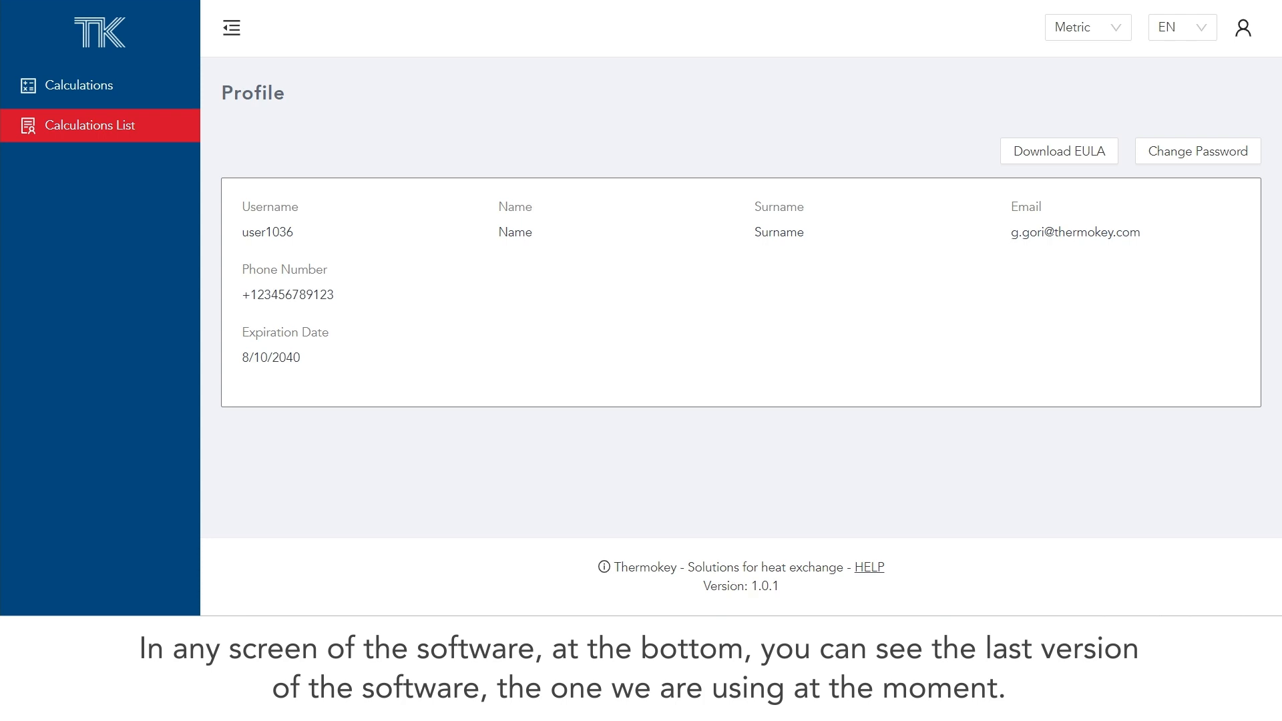
{"action": "left_click_drag", "start_coordinate": [703, 586], "coordinate": [801, 594]}
{"action": "left_click", "coordinate": [802, 595]}
{"action": "left_click", "coordinate": [870, 568]}
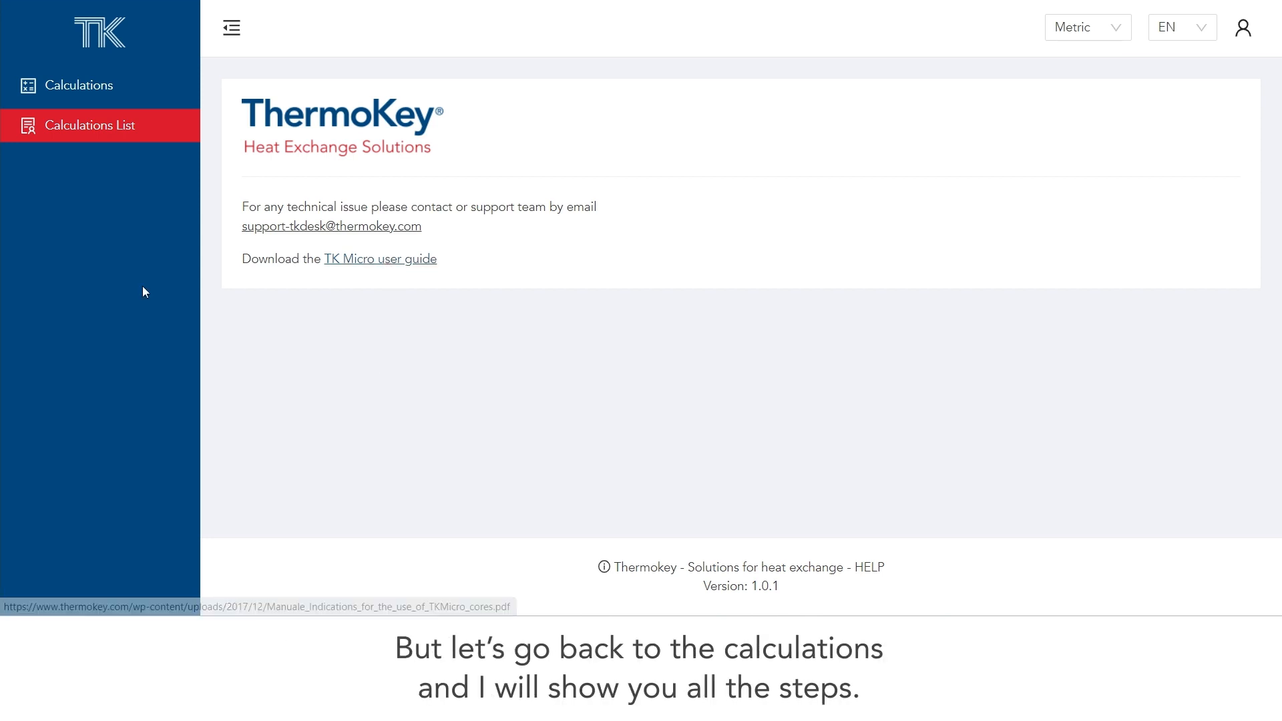
Start a new microchannel core calculation with Air-cooled condenser as the use case and proceed to its parameters
{"action": "left_click", "coordinate": [93, 90]}
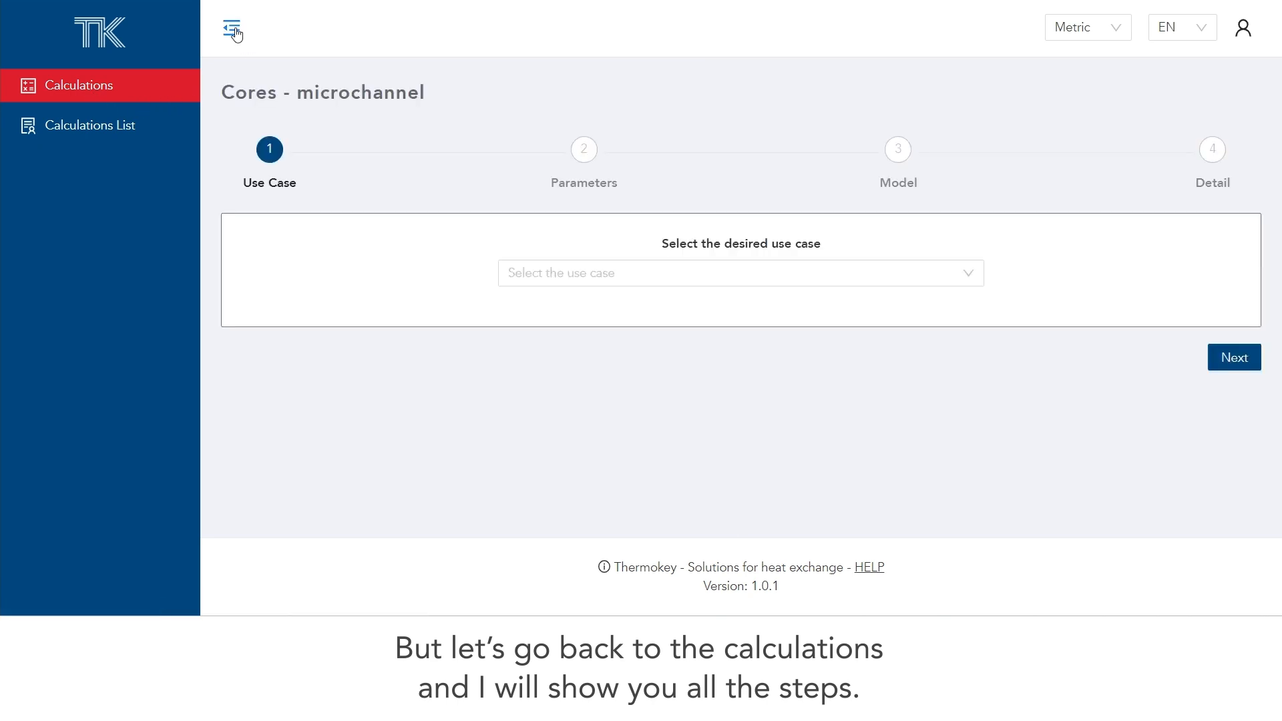
{"action": "left_click", "coordinate": [232, 29]}
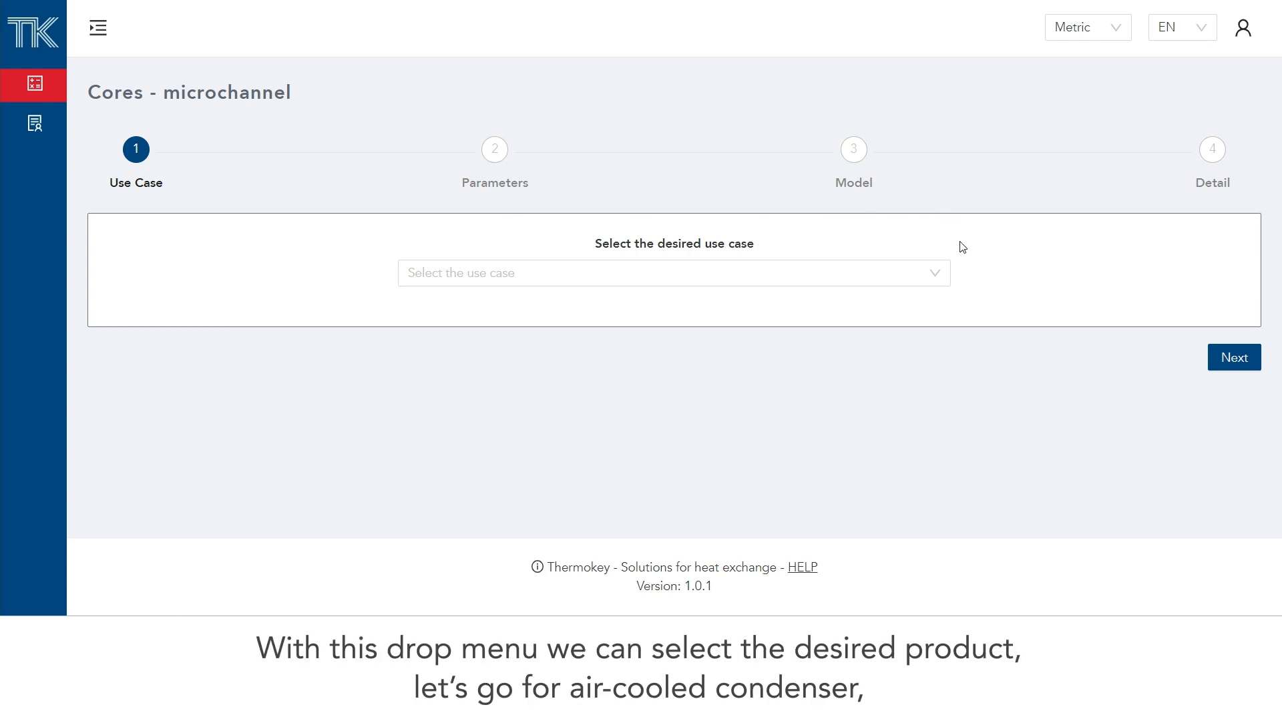
{"action": "left_click", "coordinate": [943, 274]}
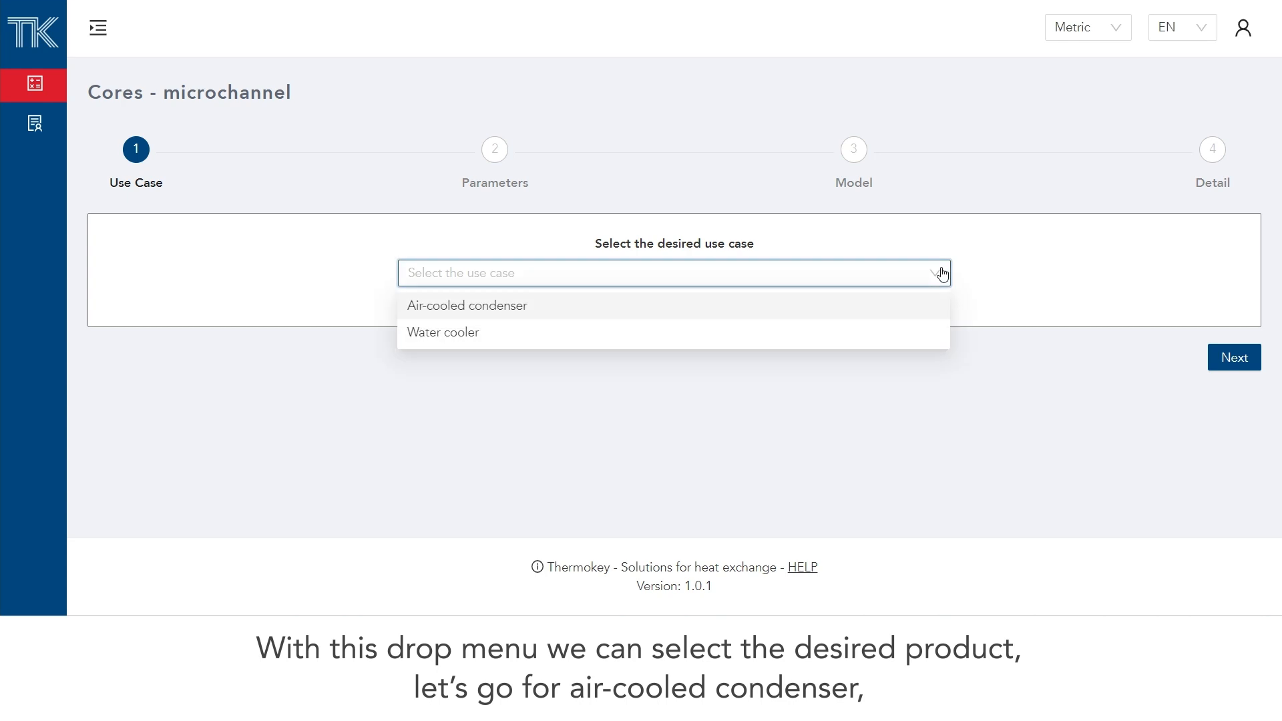
{"action": "left_click", "coordinate": [501, 313]}
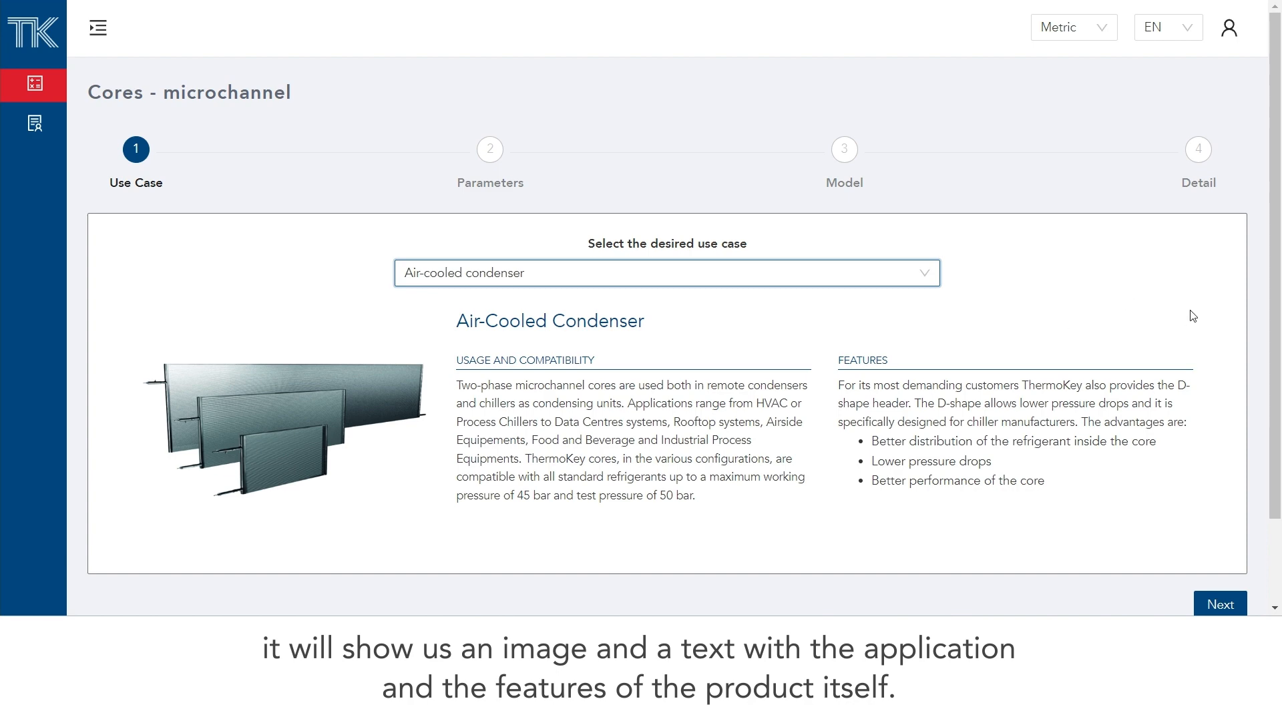
{"action": "scroll", "coordinate": [1194, 316], "scroll_direction": "down", "scroll_amount": 1}
{"action": "scroll", "coordinate": [1193, 316], "scroll_direction": "down", "scroll_amount": 1}
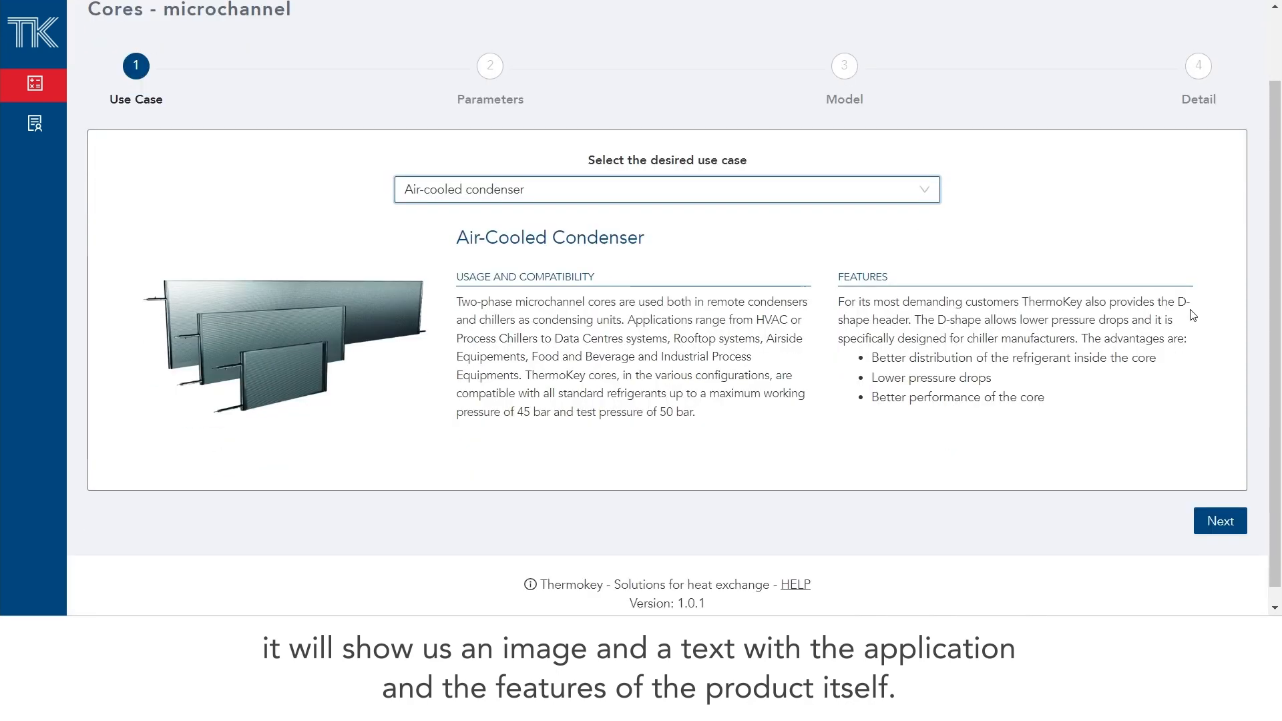
{"action": "left_click", "coordinate": [1219, 521]}
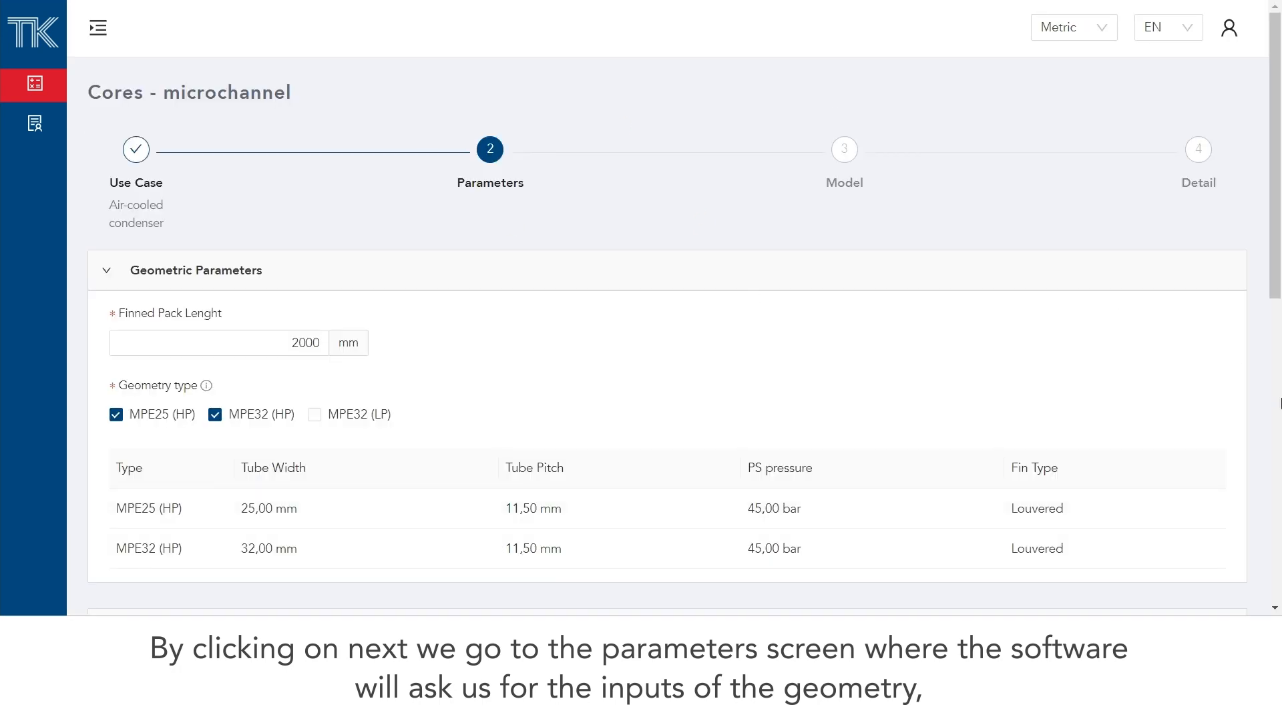
Keep the preset parameters, try Verify mode in the entry conditions, return to Design mode and run the calculation
{"action": "scroll", "coordinate": [1224, 395], "scroll_direction": "down", "scroll_amount": 2}
{"action": "scroll", "coordinate": [1224, 396], "scroll_direction": "down", "scroll_amount": 2}
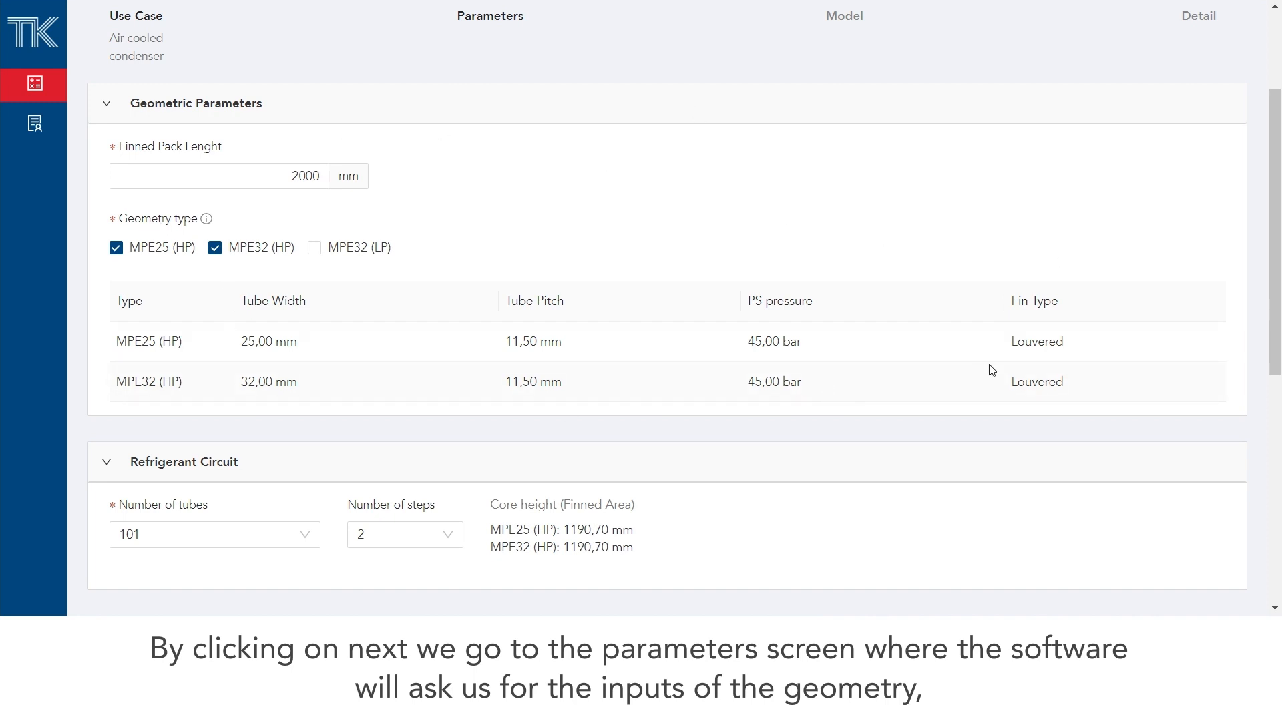
{"action": "scroll", "coordinate": [1002, 367], "scroll_direction": "down", "scroll_amount": 4}
{"action": "scroll", "coordinate": [1020, 362], "scroll_direction": "down", "scroll_amount": 2}
{"action": "scroll", "coordinate": [982, 238], "scroll_direction": "down", "scroll_amount": 5}
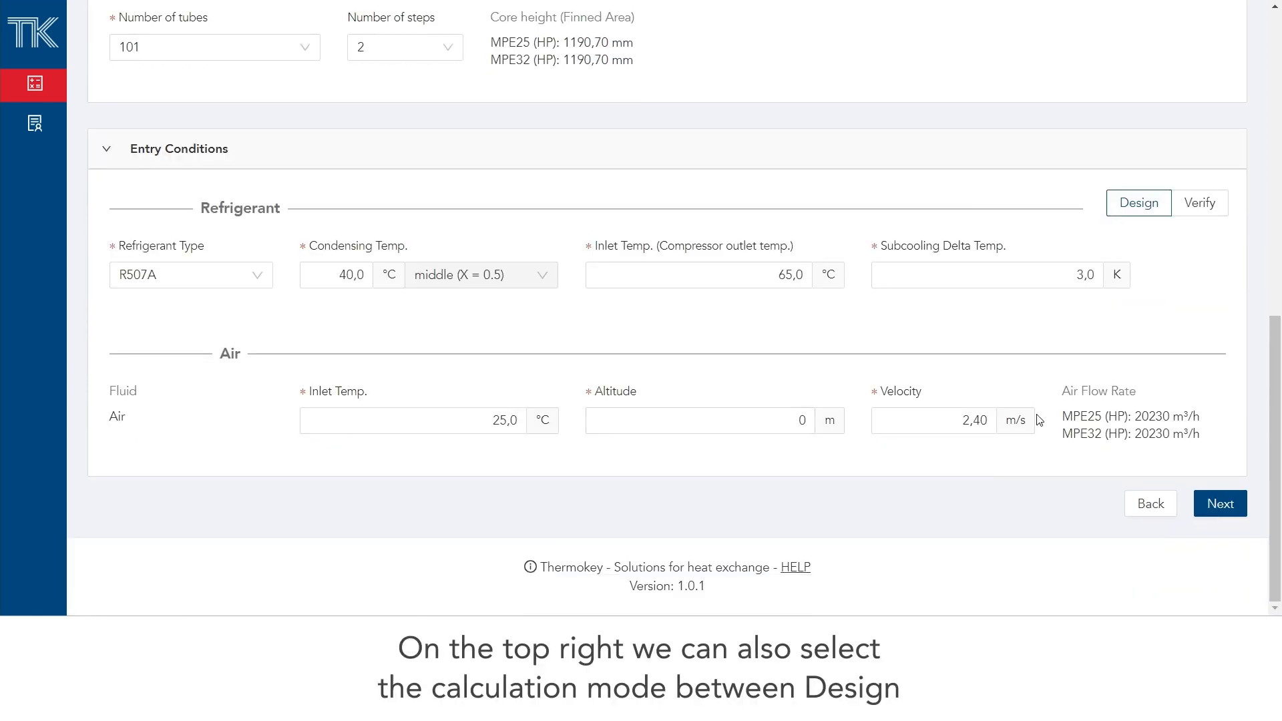
{"action": "mouse_move", "coordinate": [1149, 217]}
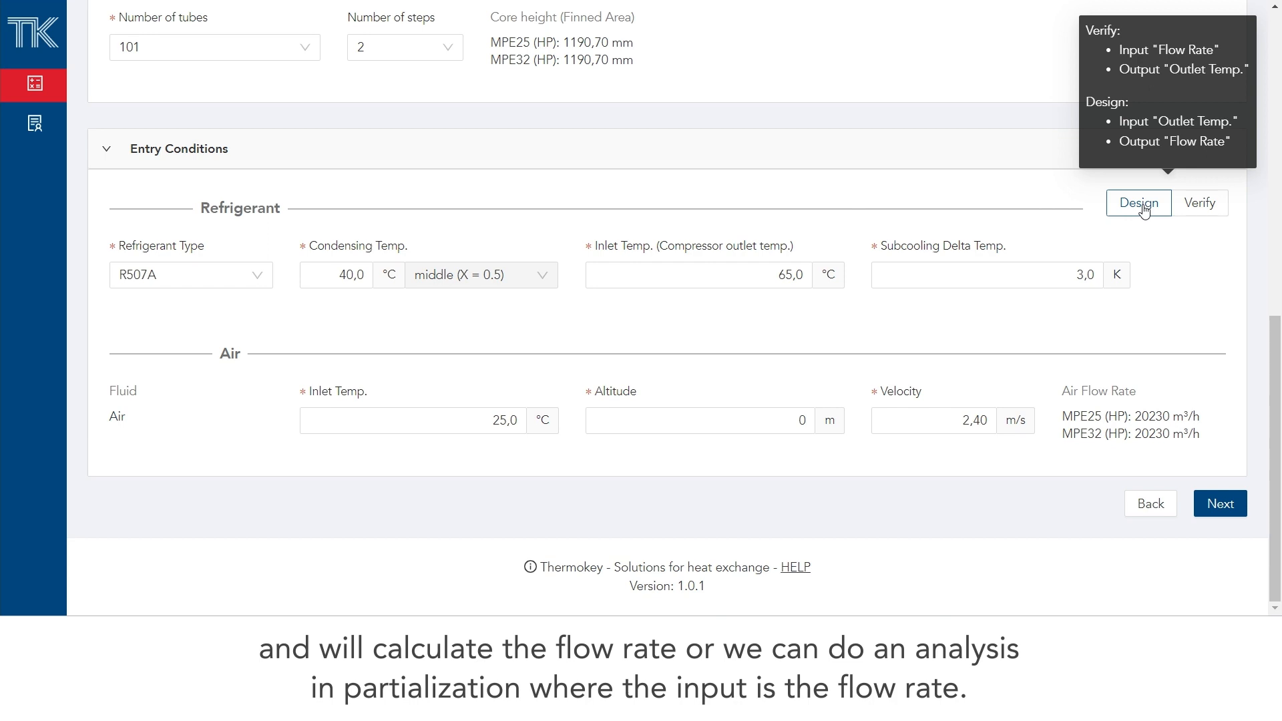
{"action": "left_click", "coordinate": [1199, 208]}
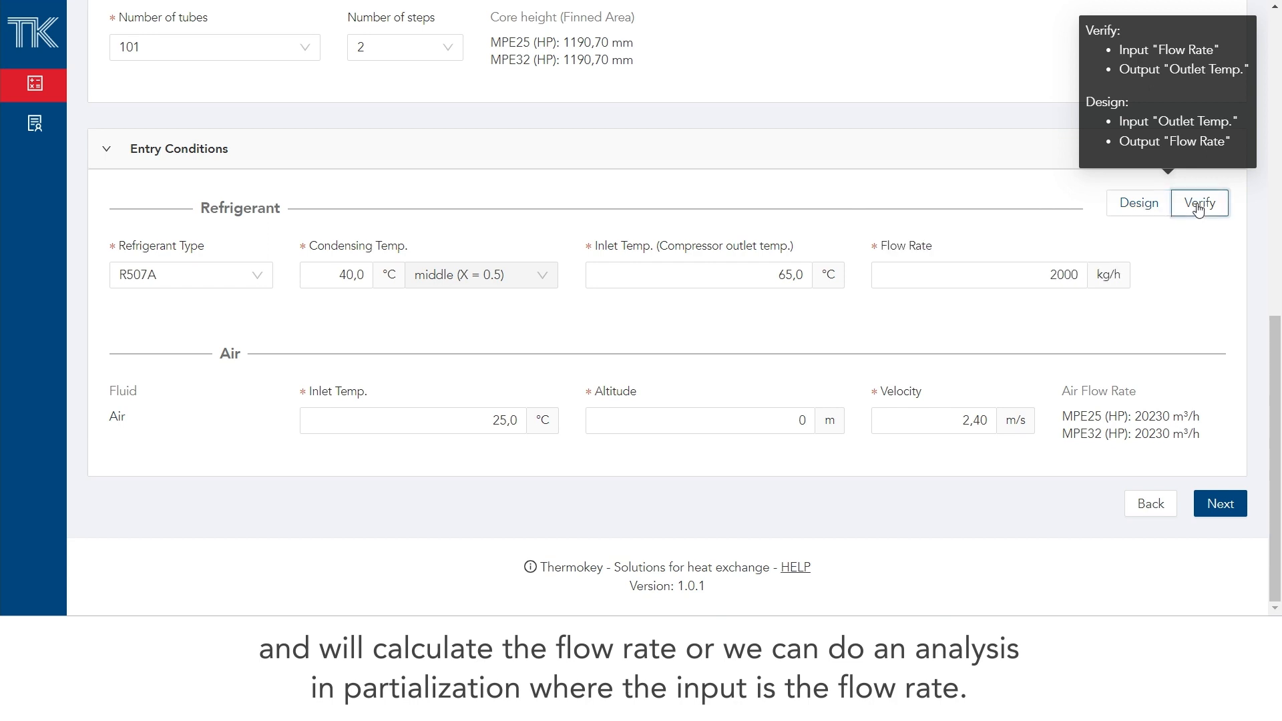
{"action": "left_click", "coordinate": [1146, 209]}
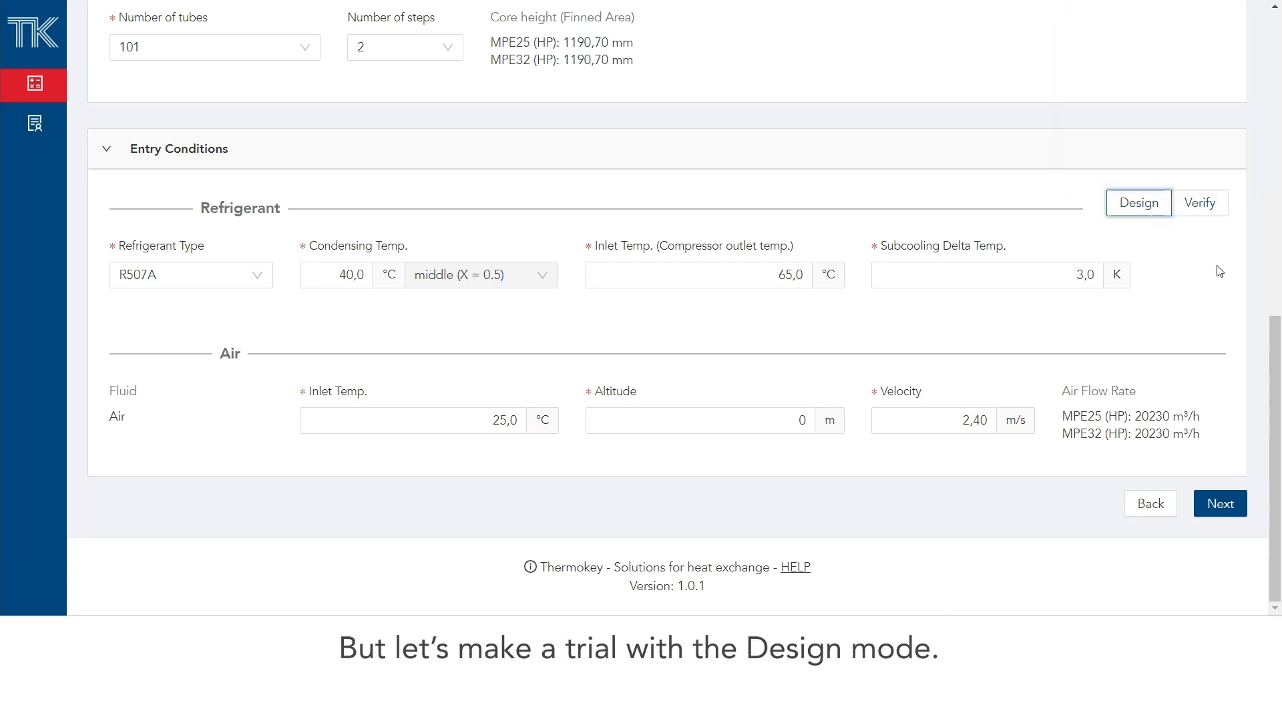
{"action": "left_click", "coordinate": [1222, 503]}
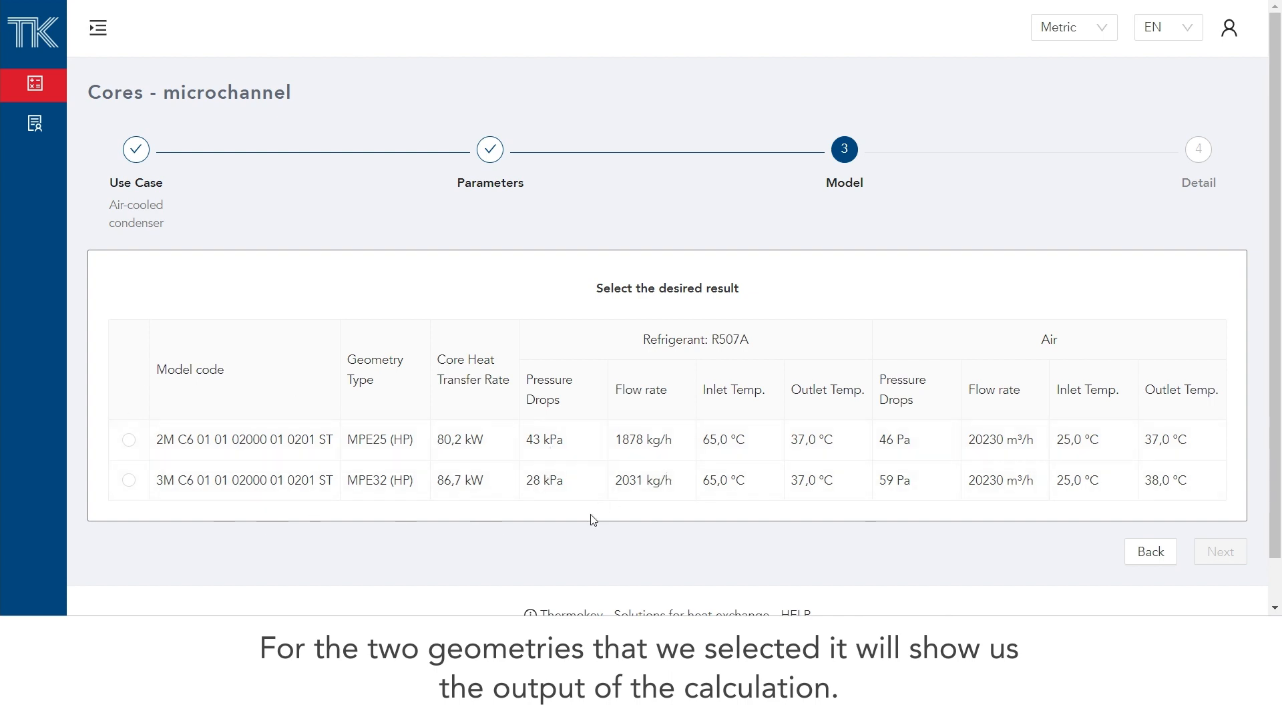
{"action": "left_click", "coordinate": [129, 481]}
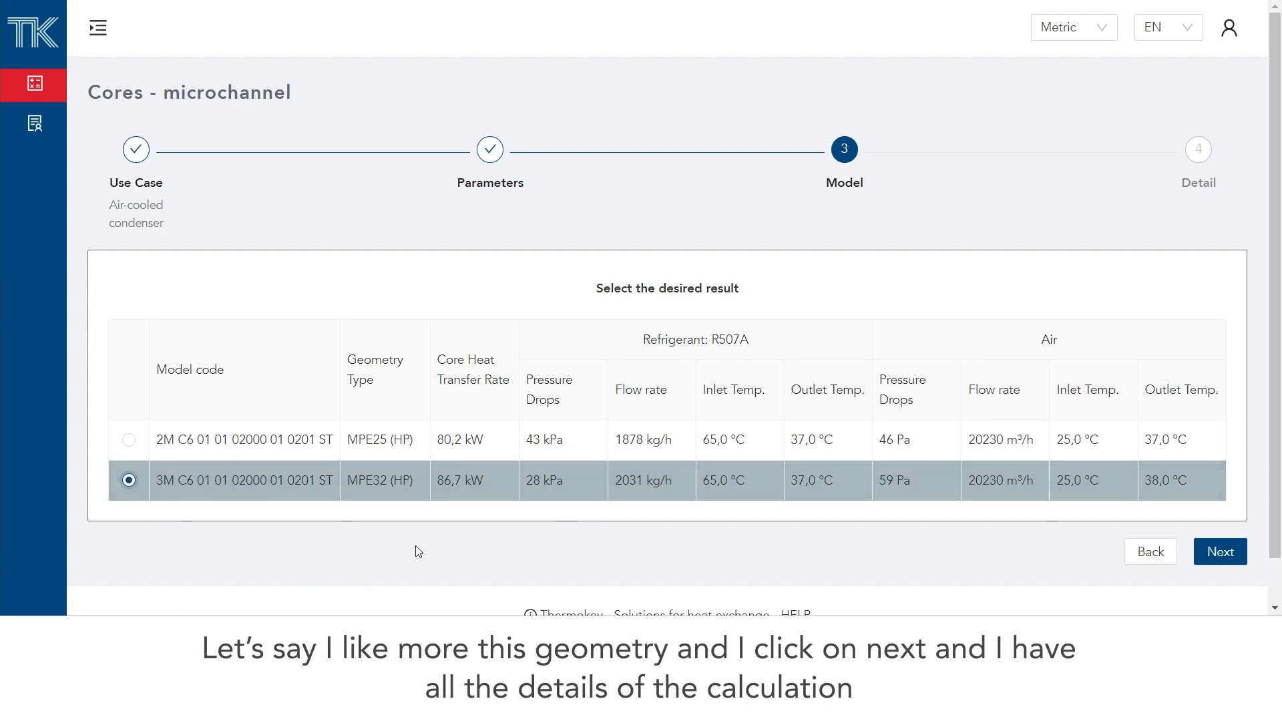
{"action": "left_click", "coordinate": [1228, 552]}
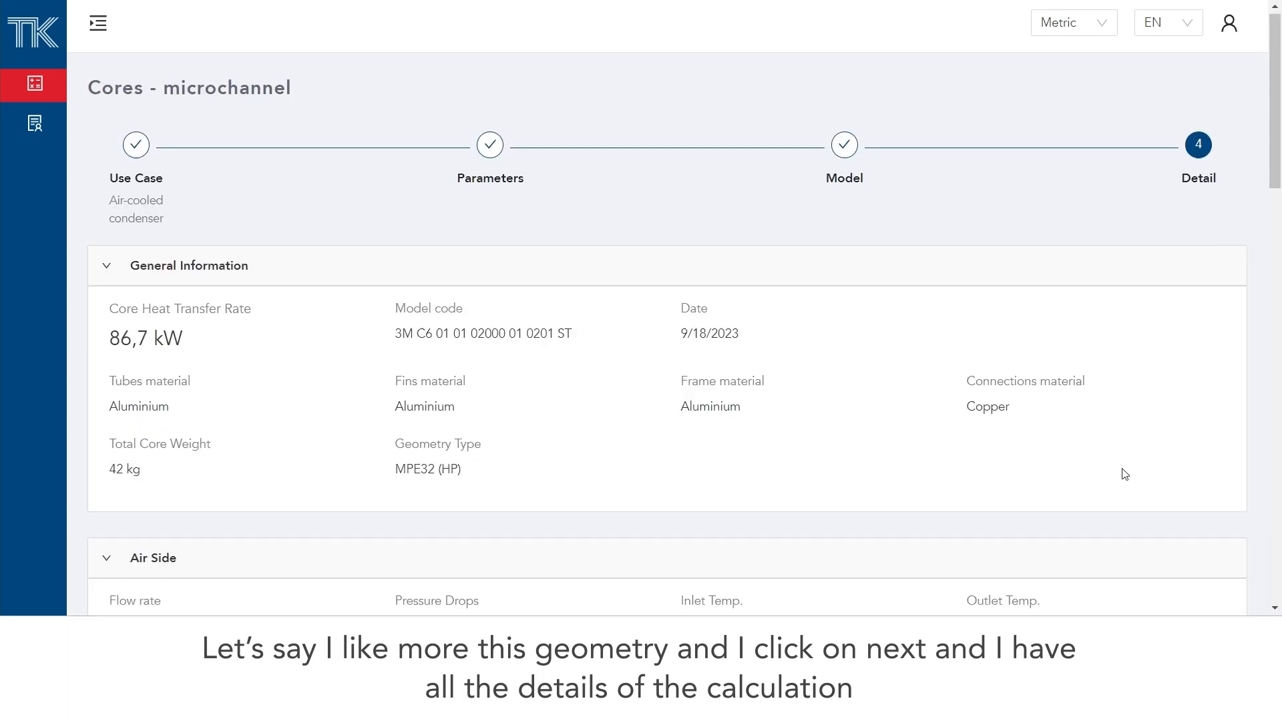
{"action": "scroll", "coordinate": [1125, 474], "scroll_direction": "down", "scroll_amount": 3}
{"action": "scroll", "coordinate": [1125, 473], "scroll_direction": "down", "scroll_amount": 1}
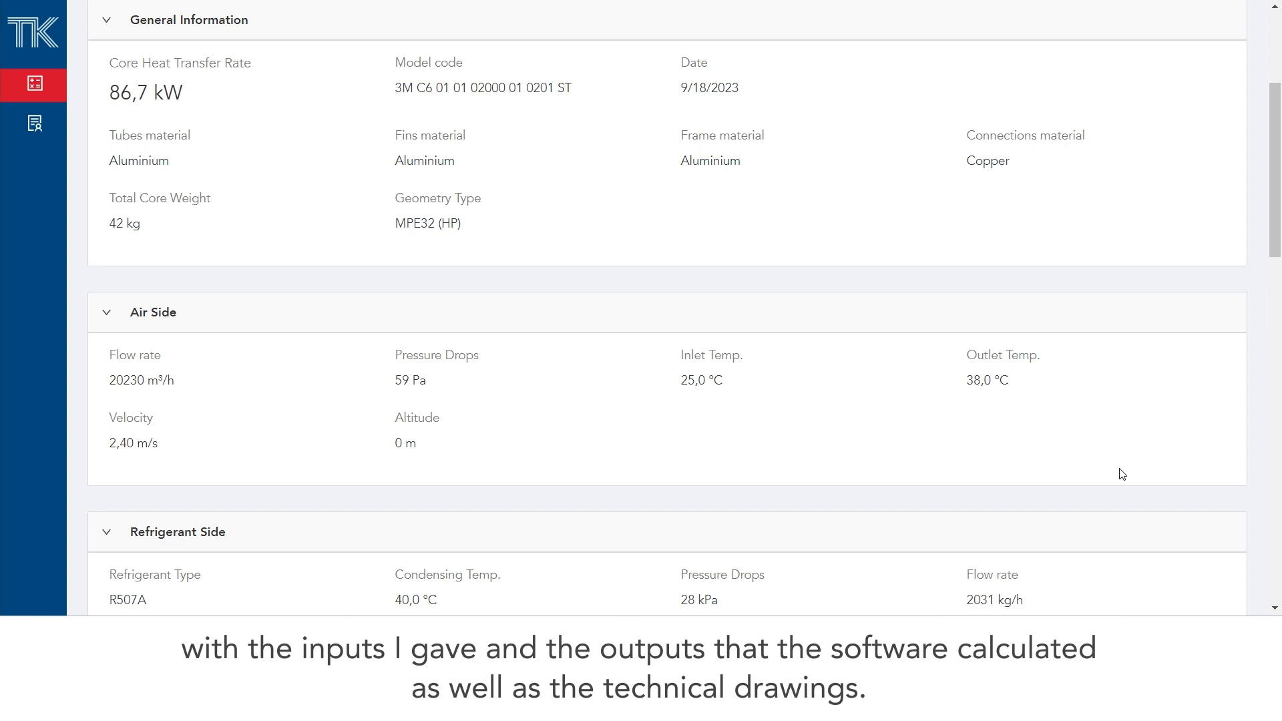
{"action": "scroll", "coordinate": [1123, 473], "scroll_direction": "down", "scroll_amount": 7}
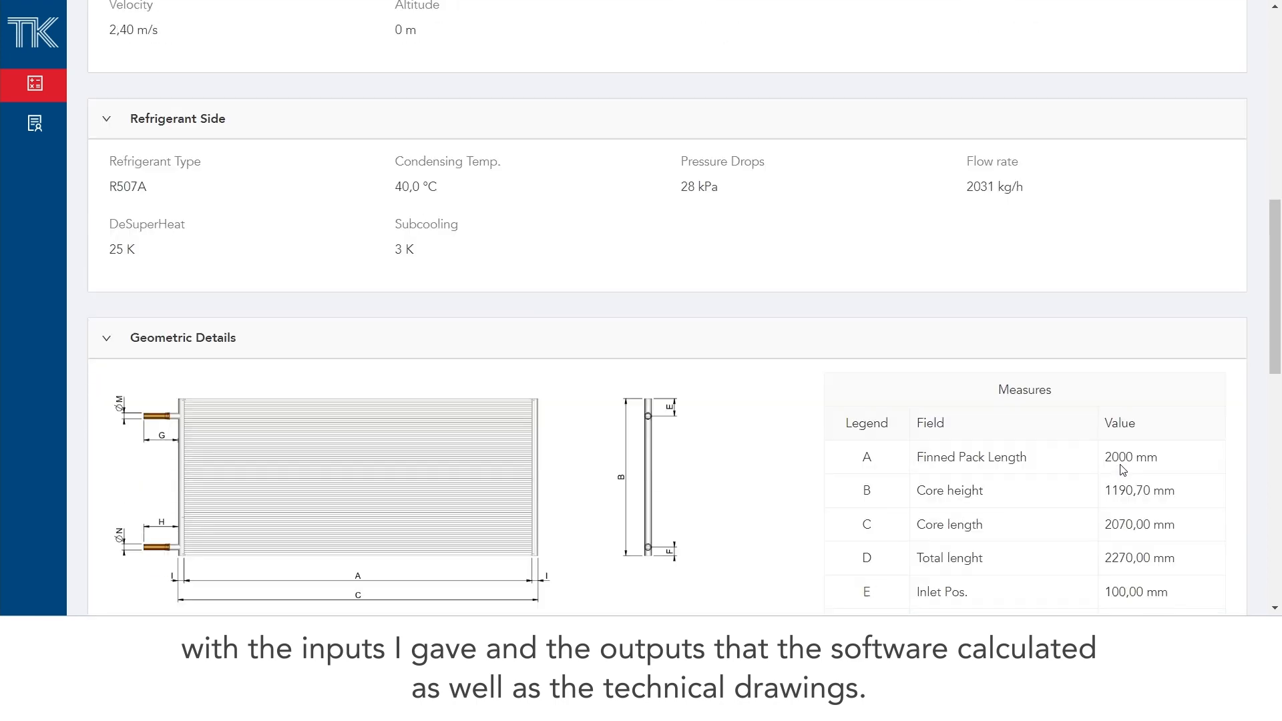
{"action": "scroll", "coordinate": [1123, 470], "scroll_direction": "down", "scroll_amount": 11}
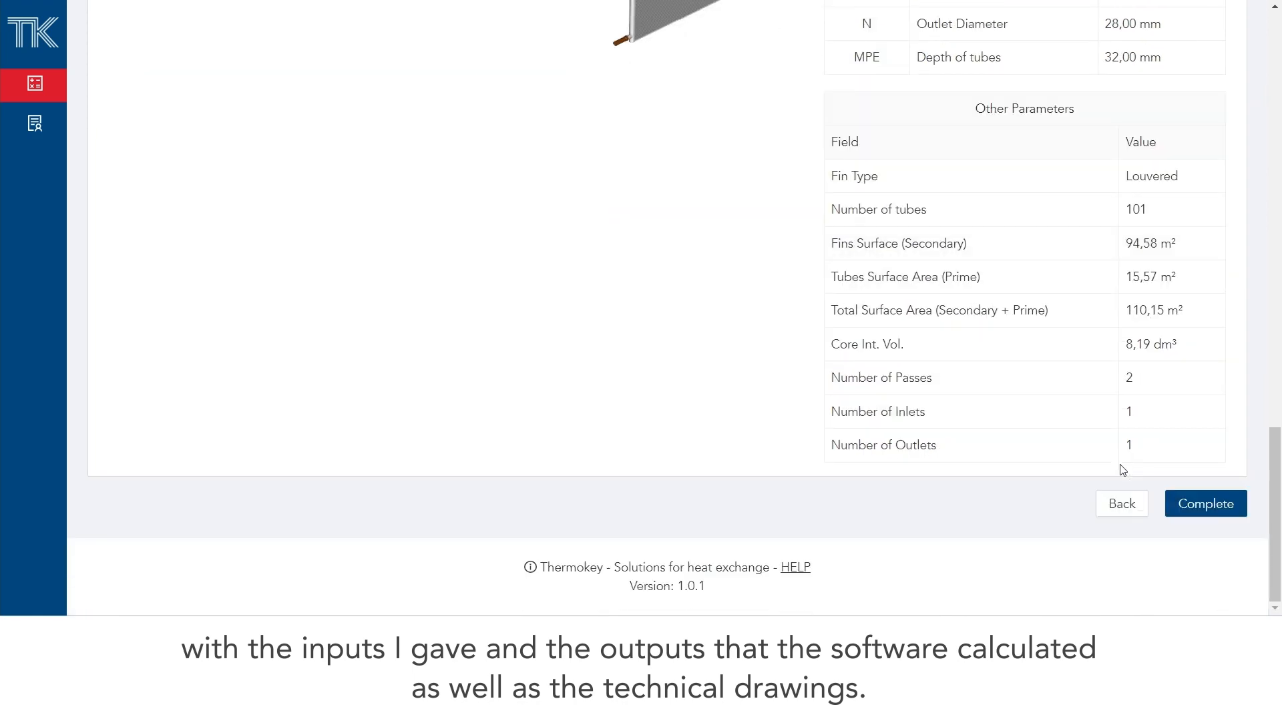
Complete the calculation, confirming that it is final, and download its PDF report
{"action": "left_click", "coordinate": [1207, 510]}
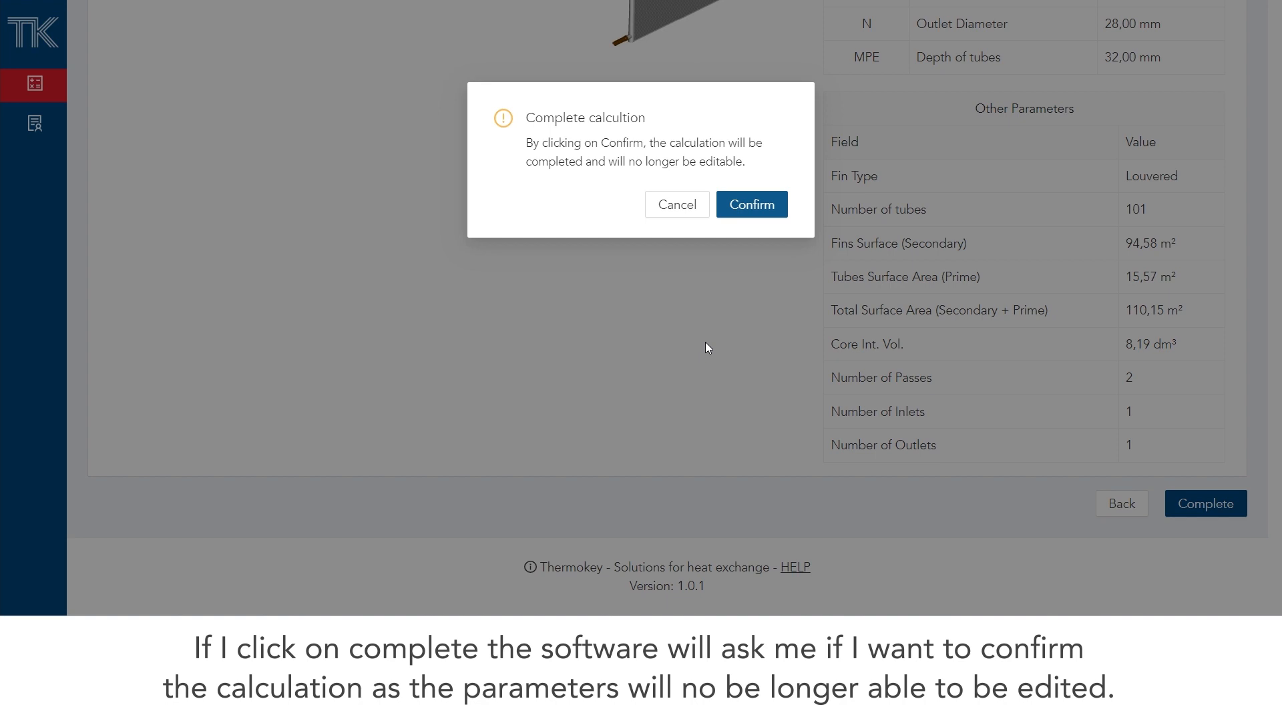
{"action": "left_click", "coordinate": [752, 210]}
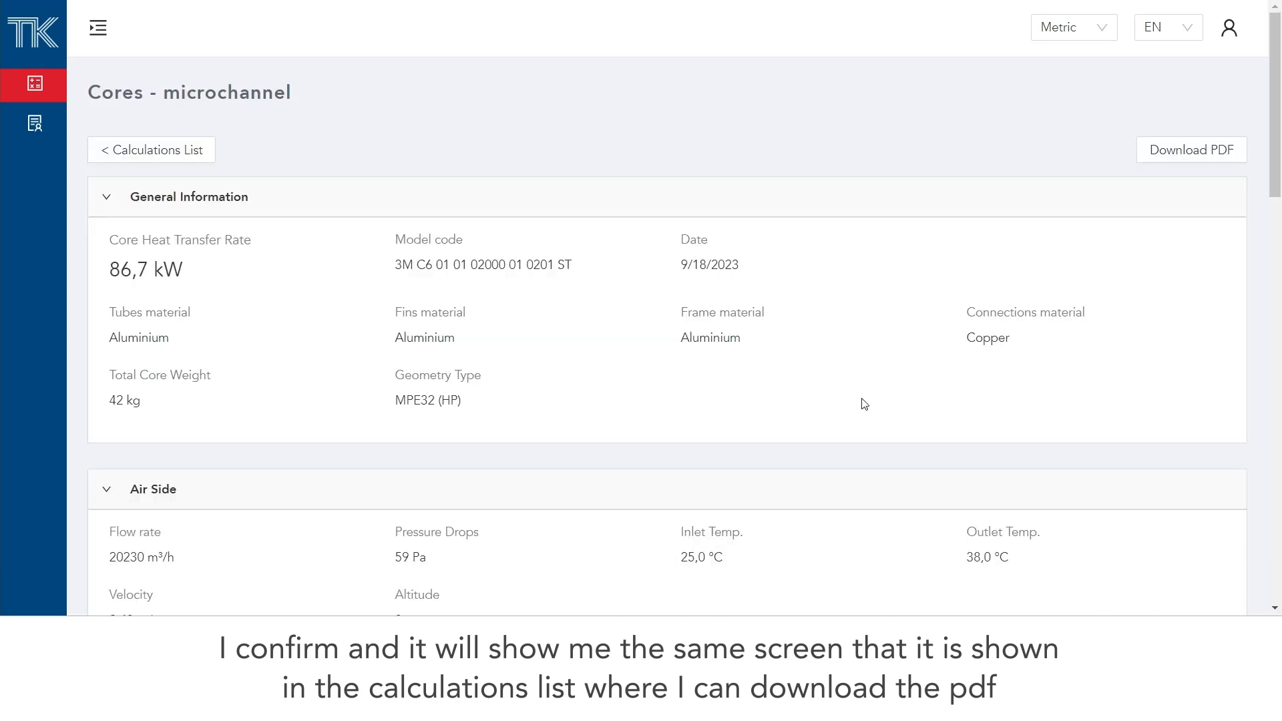
{"action": "left_click", "coordinate": [1186, 151]}
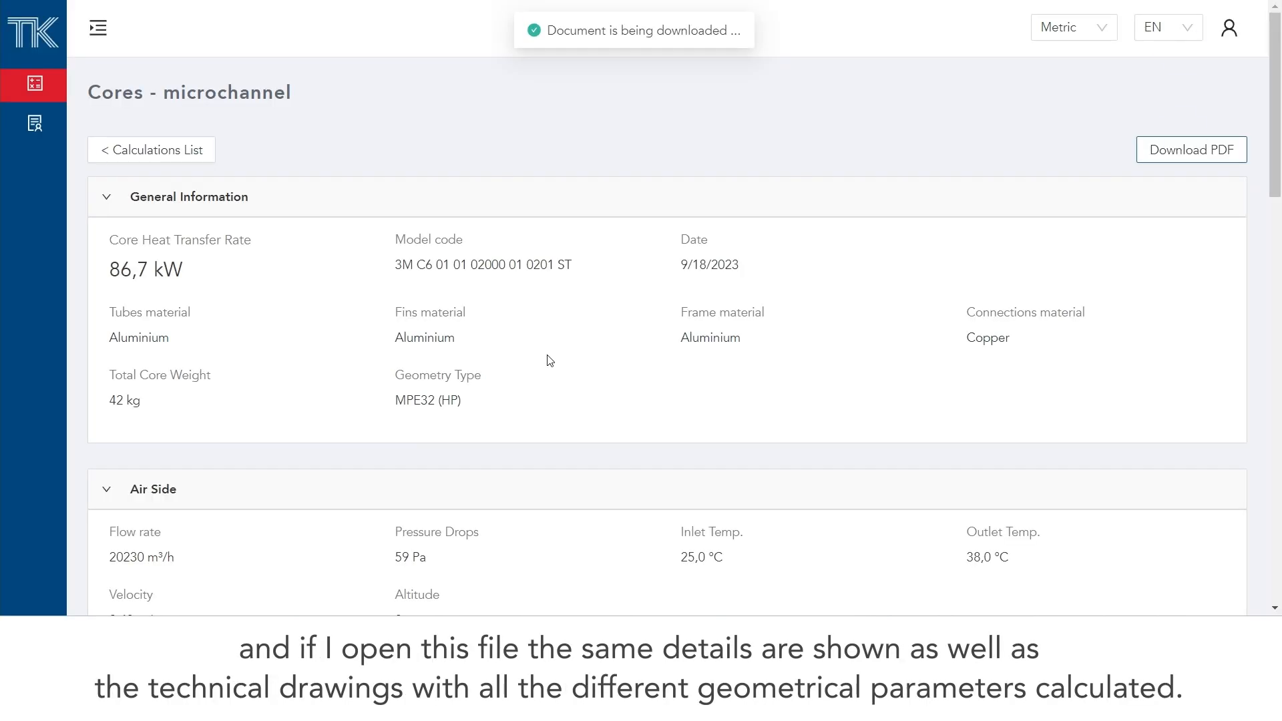
Open the downloaded report 3M0102000_R507A_0051.pdf and examine its technical drawings, measures and other parameters
{"action": "left_click", "coordinate": [1071, 23]}
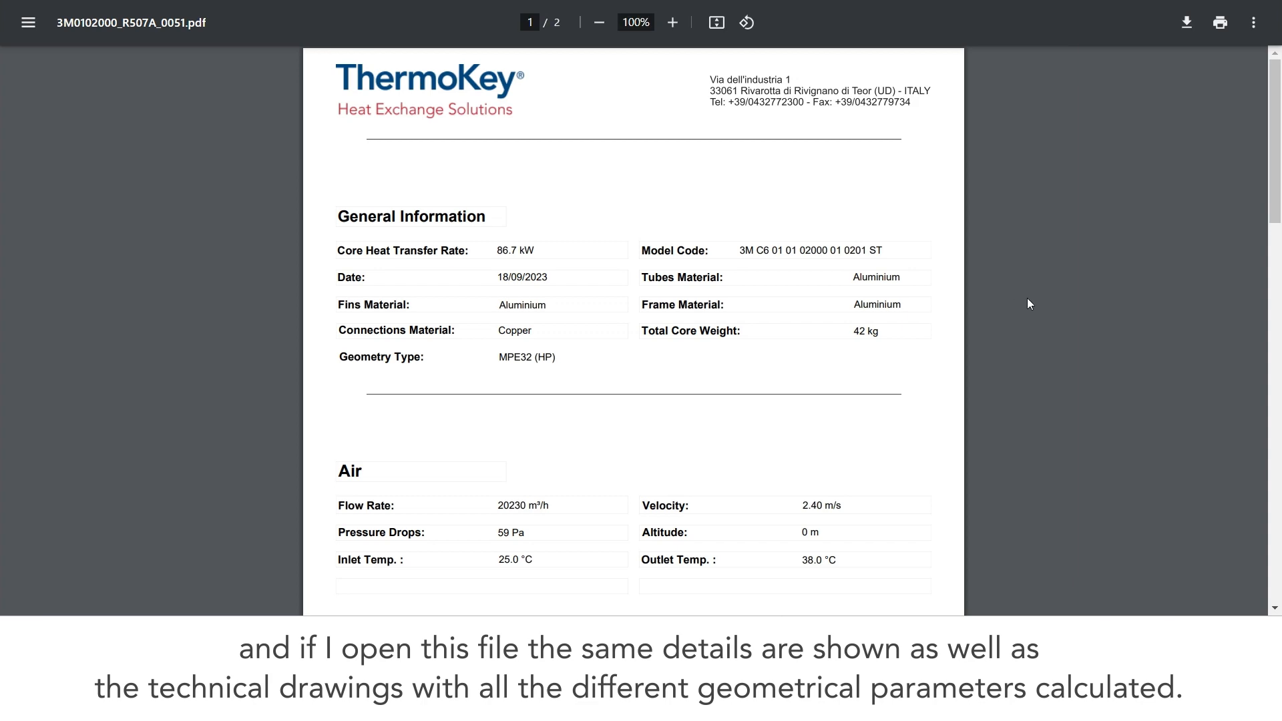
{"action": "scroll", "coordinate": [1028, 299], "scroll_direction": "down", "scroll_amount": 10}
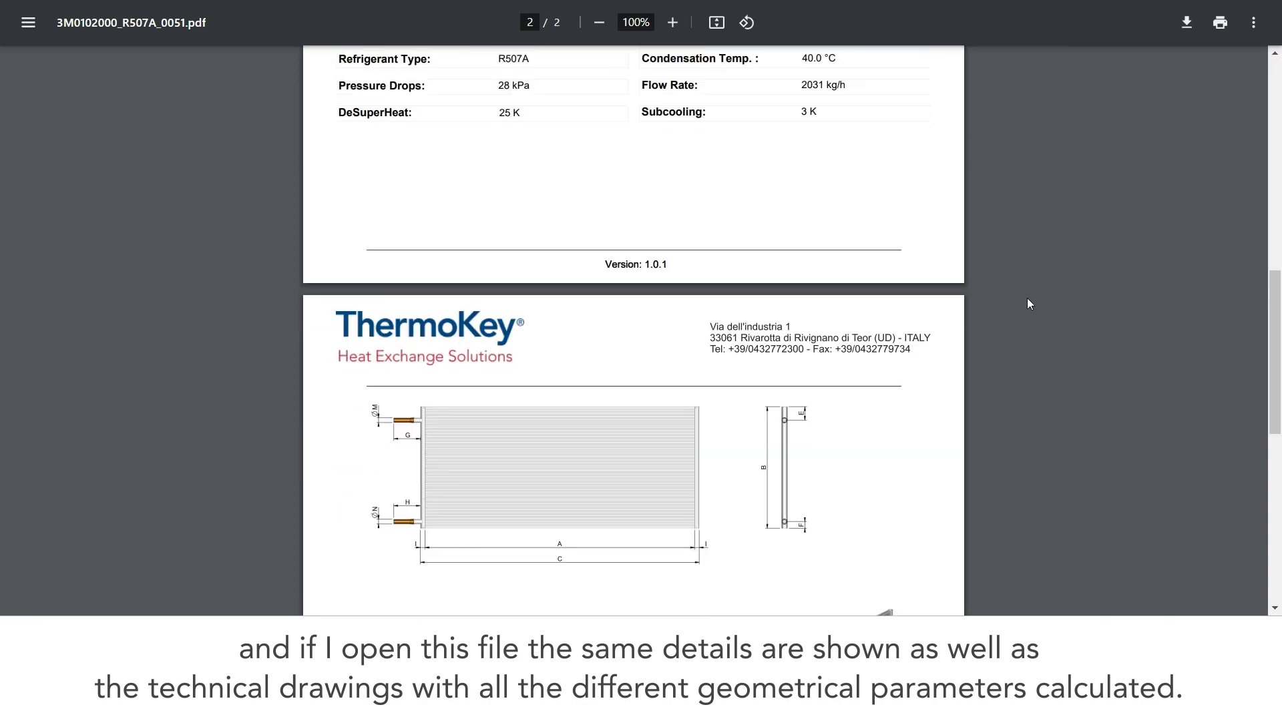
{"action": "scroll", "coordinate": [1028, 298], "scroll_direction": "down", "scroll_amount": 5}
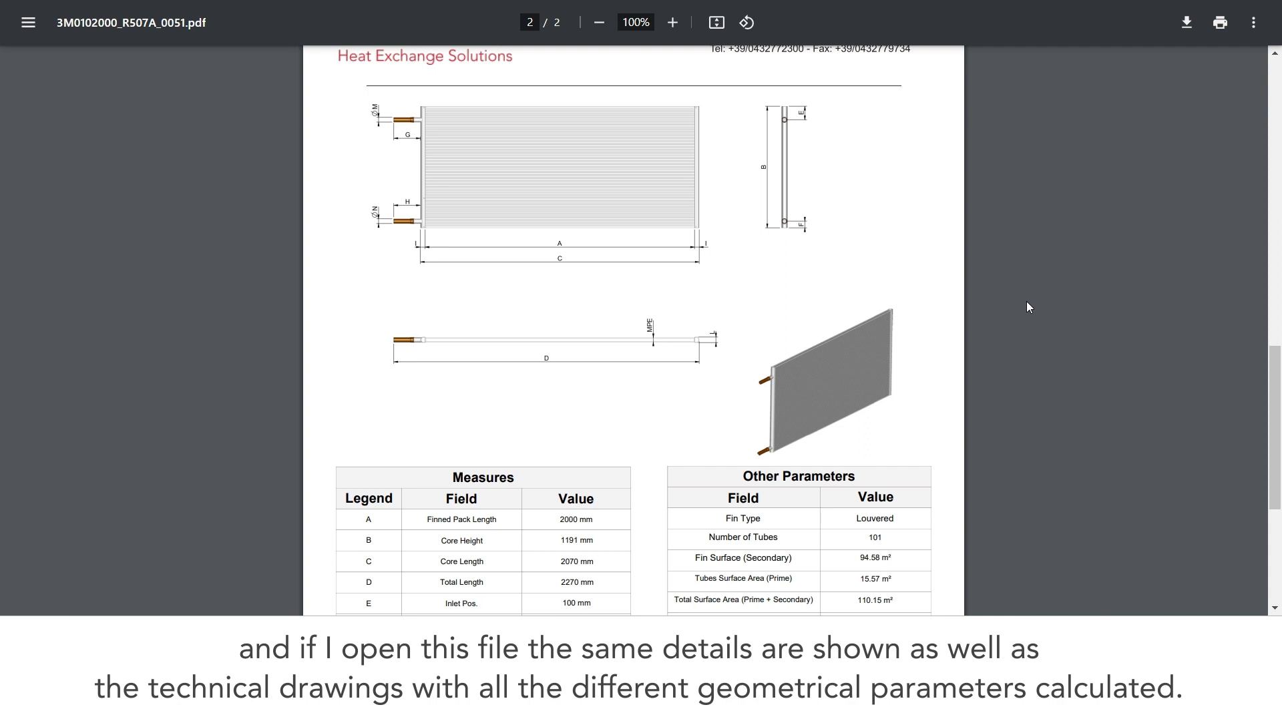
{"action": "scroll", "coordinate": [1028, 304], "scroll_direction": "down", "scroll_amount": 1}
{"action": "scroll", "coordinate": [993, 388], "scroll_direction": "down", "scroll_amount": 2}
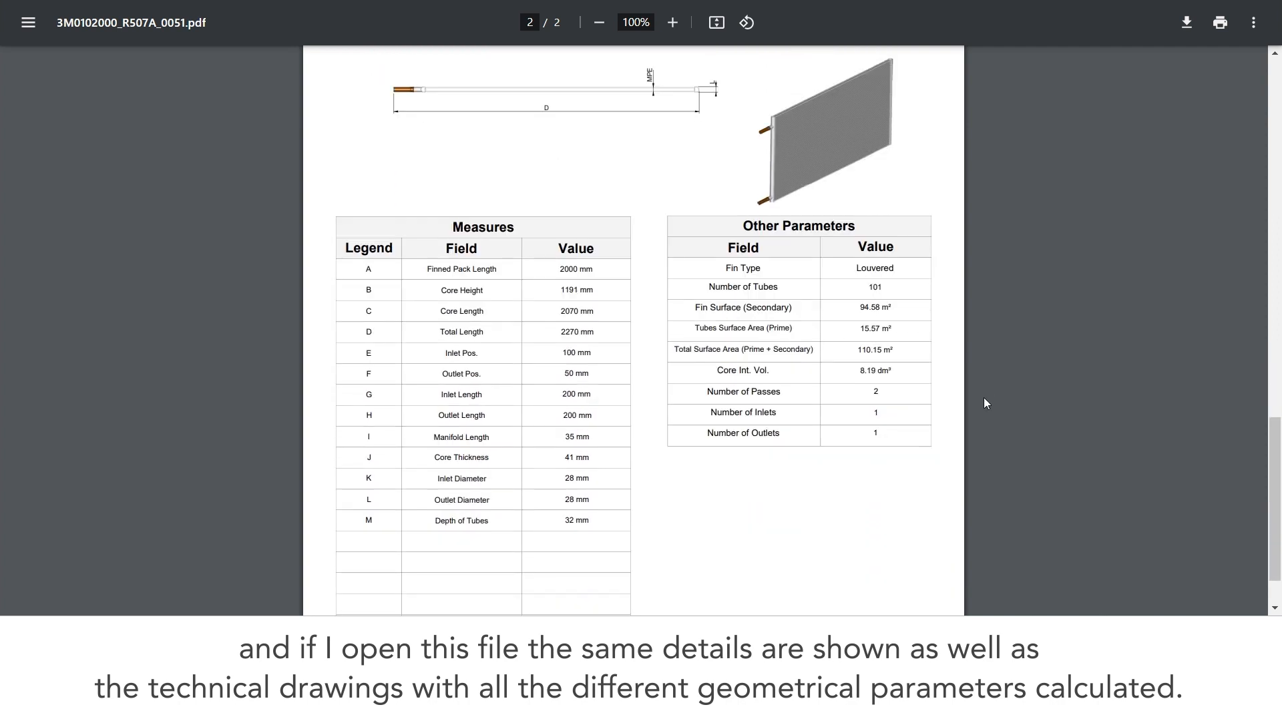
{"action": "scroll", "coordinate": [951, 458], "scroll_direction": "up", "scroll_amount": 2}
{"action": "scroll", "coordinate": [950, 458], "scroll_direction": "up", "scroll_amount": 1}
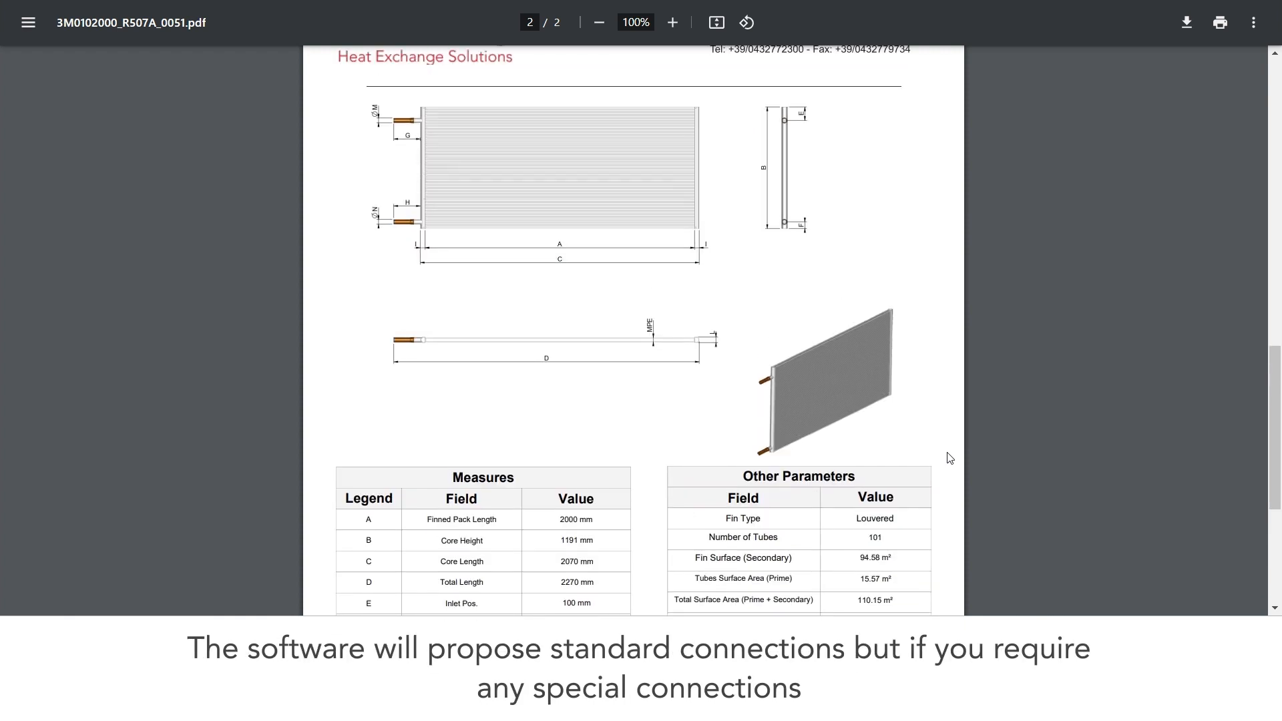